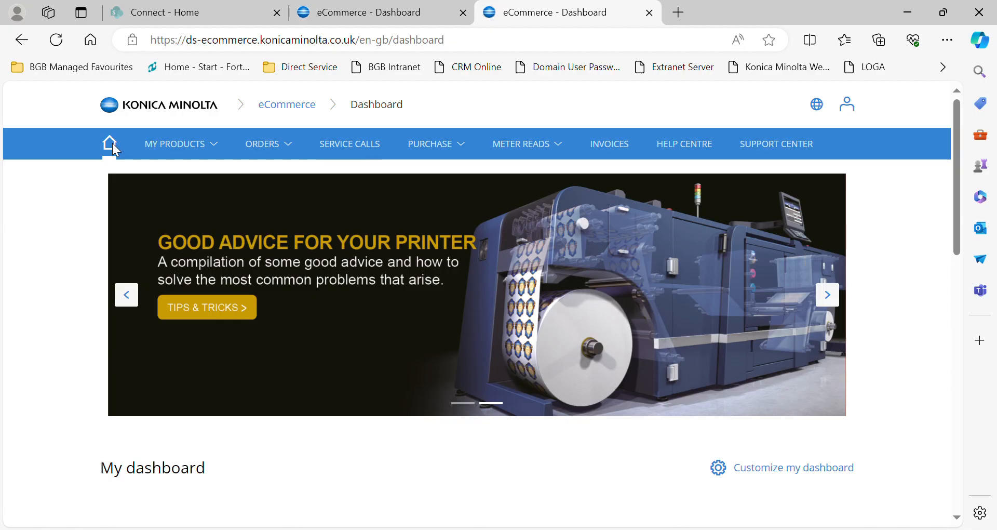
- Start a new machine request from the existing bizhub C364e located at 2nd floor / HR in the machines list
mouse_move(441, 136)
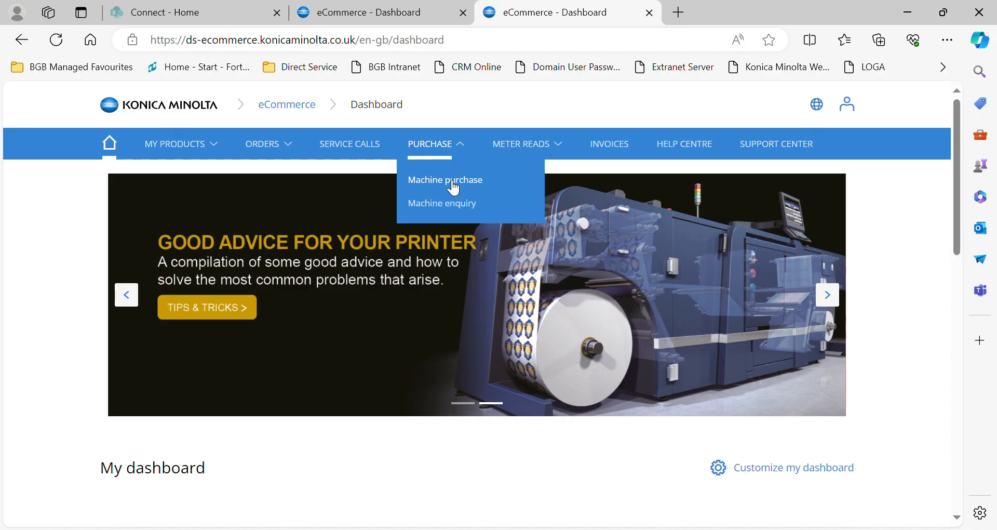
mouse_move(188, 147)
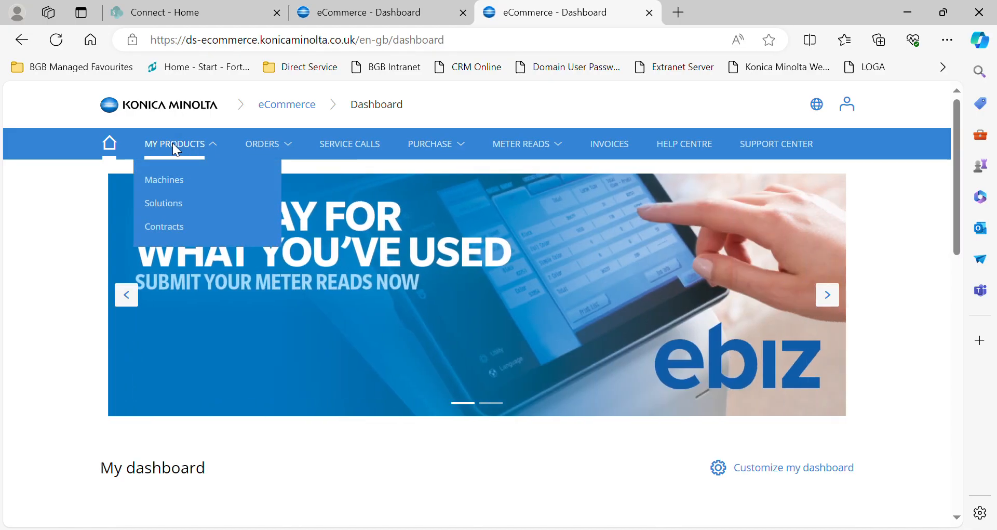
left_click(163, 182)
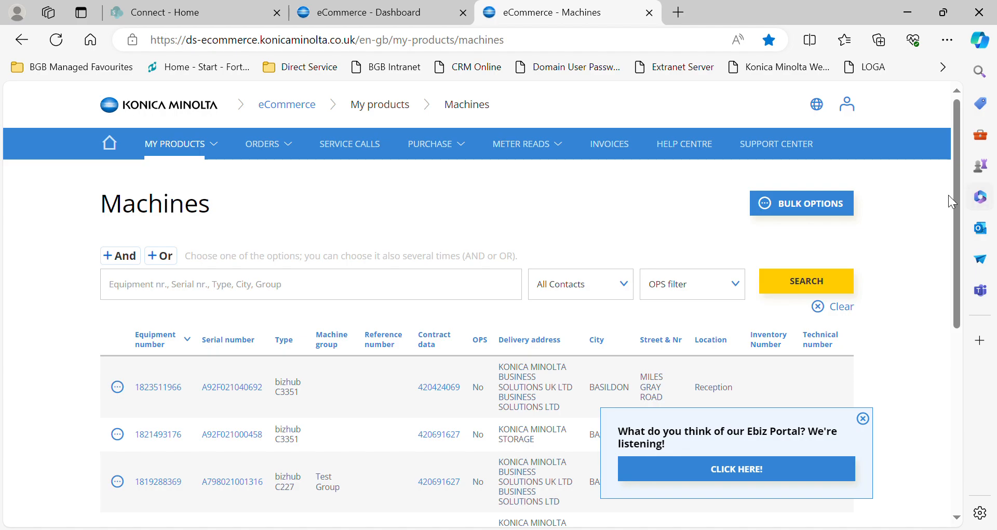
left_click_drag(958, 187, 950, 334)
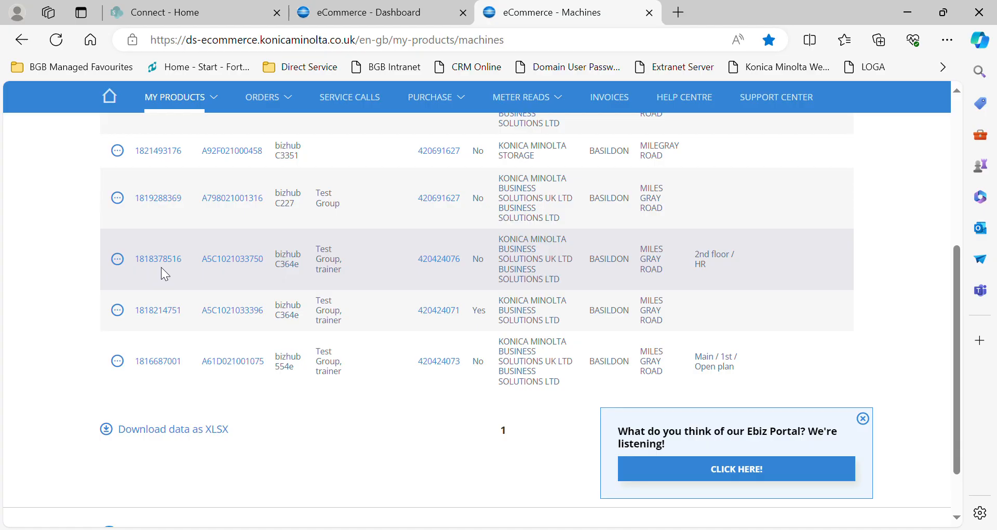
left_click(118, 259)
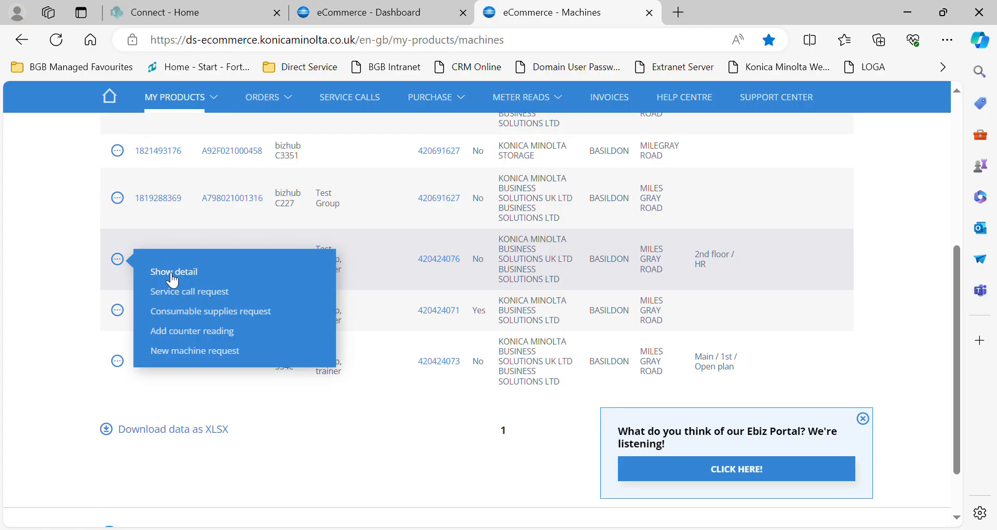
left_click(176, 352)
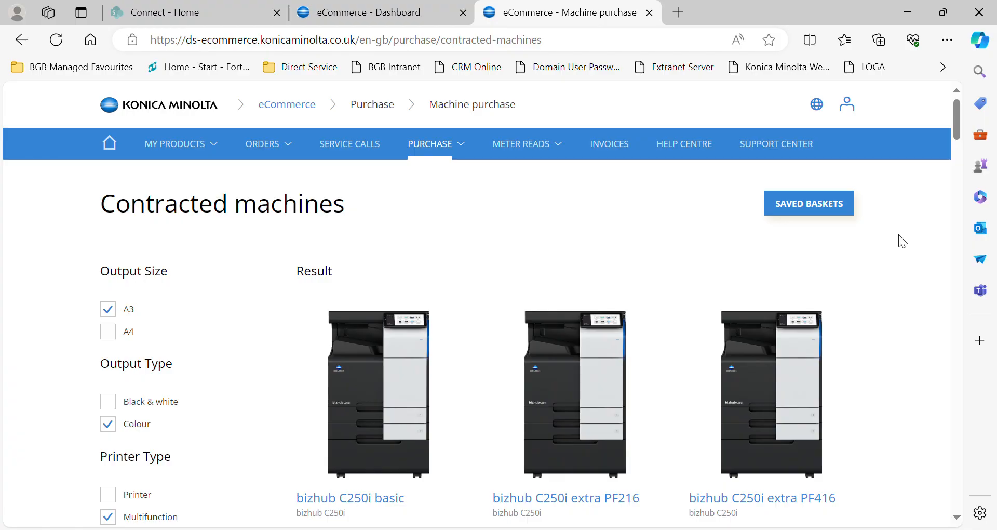
- Choose the bizhub C360i full option PF416 from the contracted machines and select it as a Rental over 60 months
left_click_drag(956, 121, 936, 400)
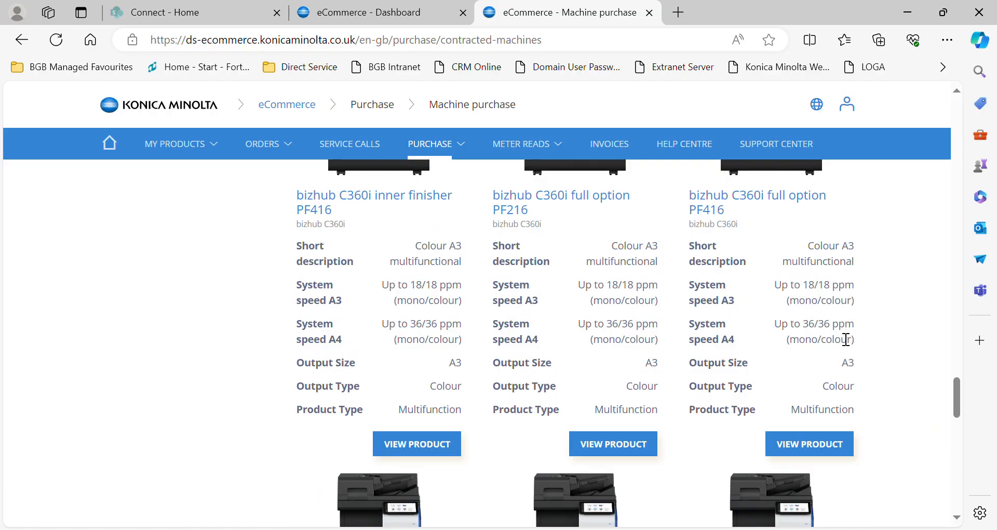
left_click(814, 453)
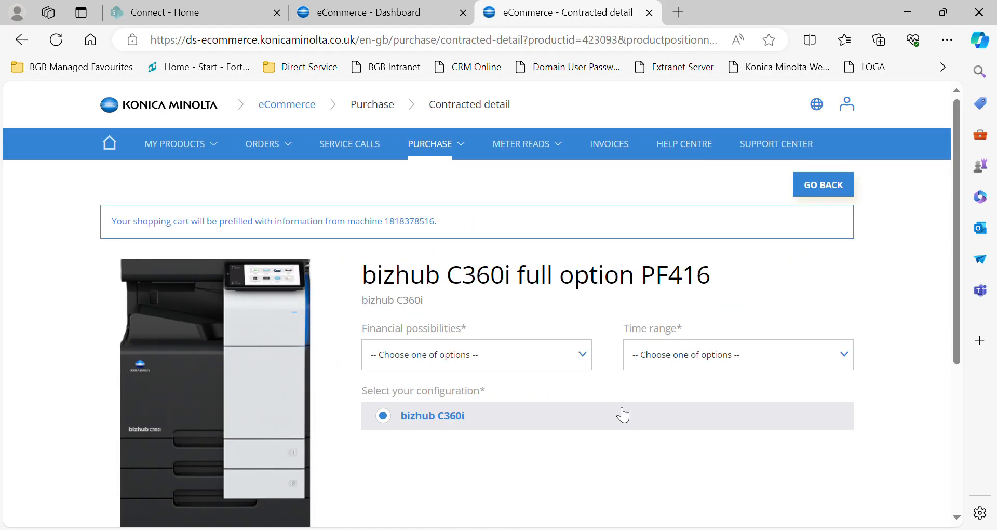
left_click(591, 361)
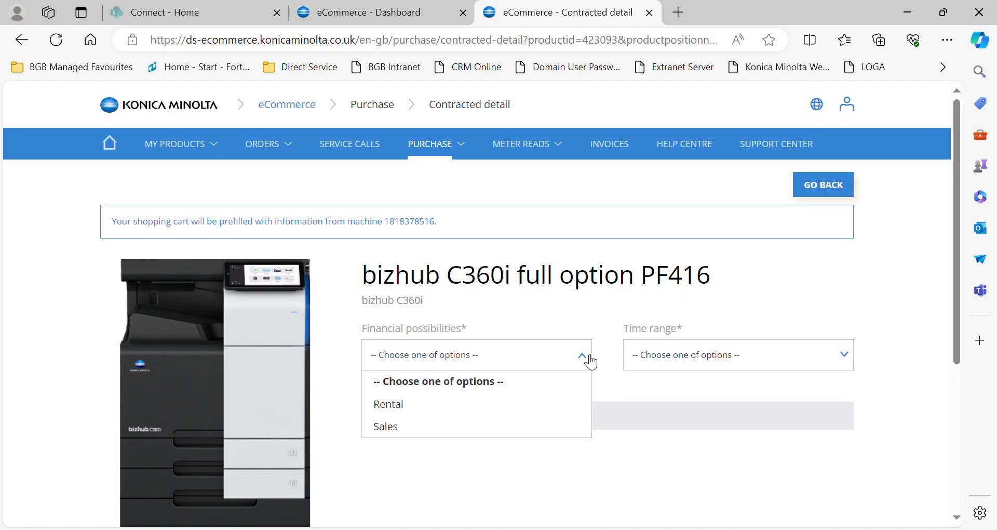
left_click(396, 411)
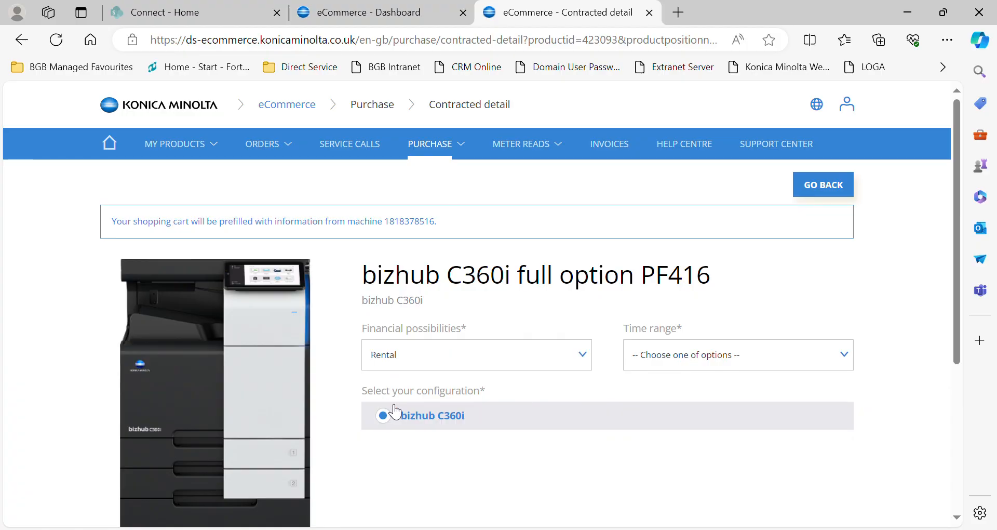
left_click(844, 356)
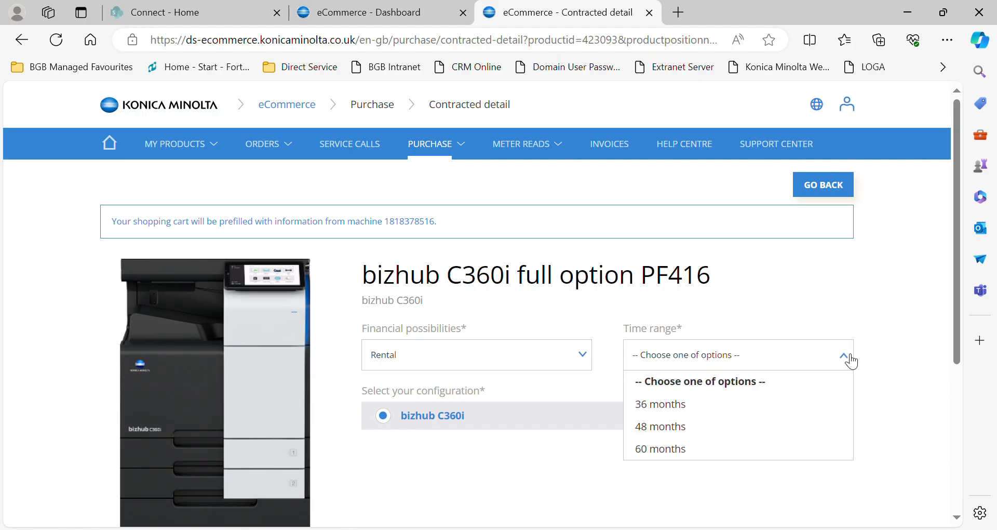
left_click(677, 450)
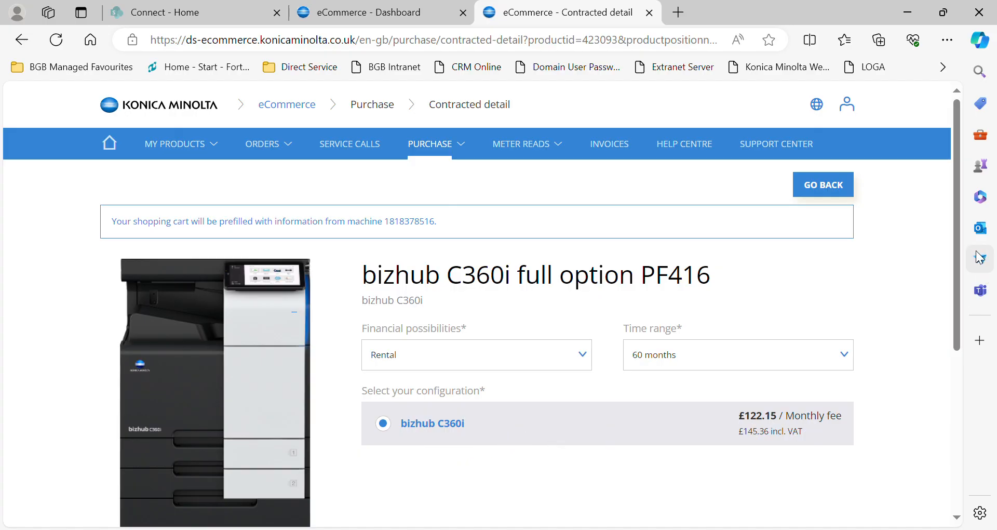
left_click_drag(959, 251, 946, 388)
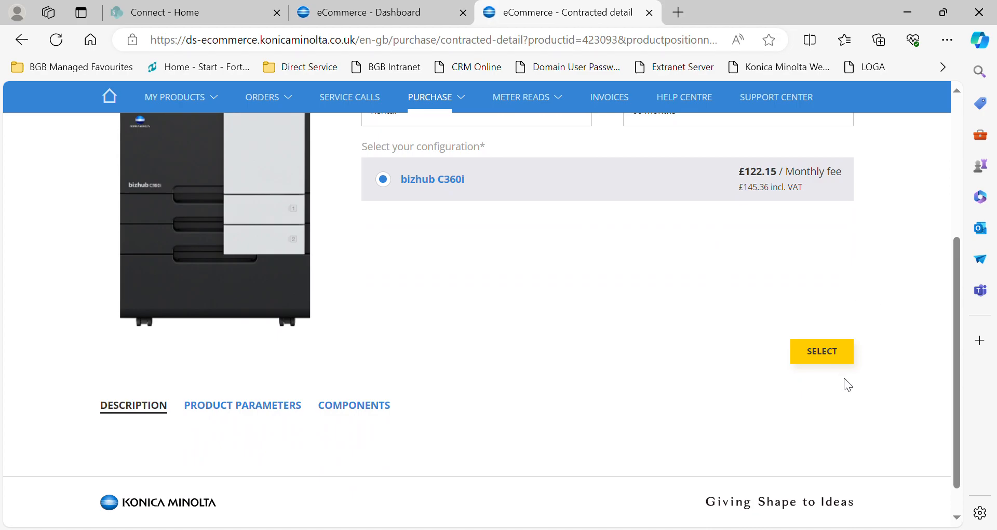
left_click(822, 353)
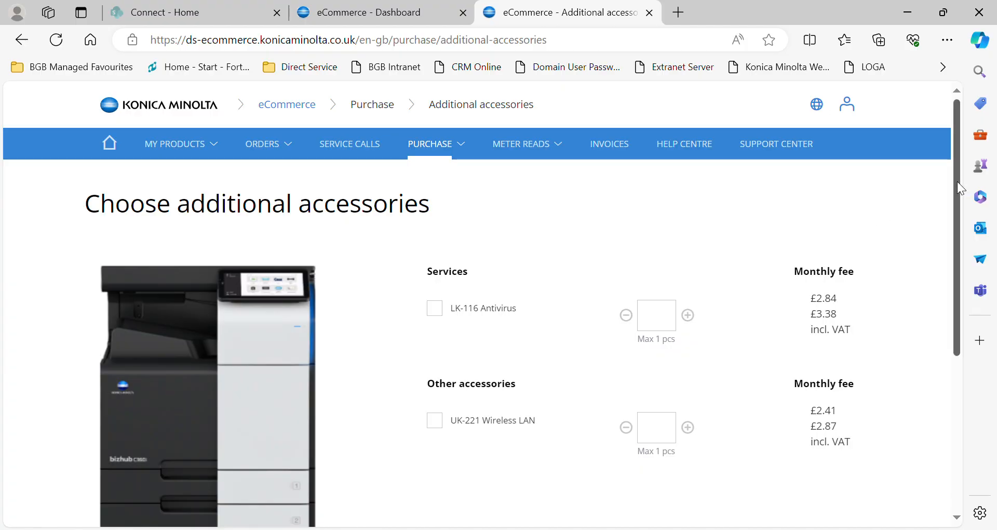
- Add one LK-116 Antivirus and one UK-221 Wireless LAN accessory, and proceed through the cart overview to the delivery options
left_click_drag(958, 181, 957, 223)
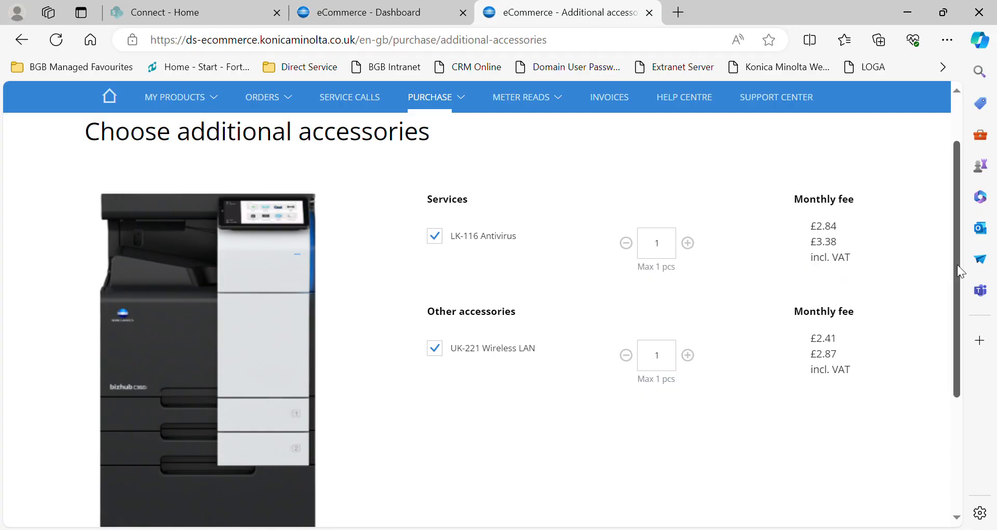
left_click_drag(959, 265, 944, 418)
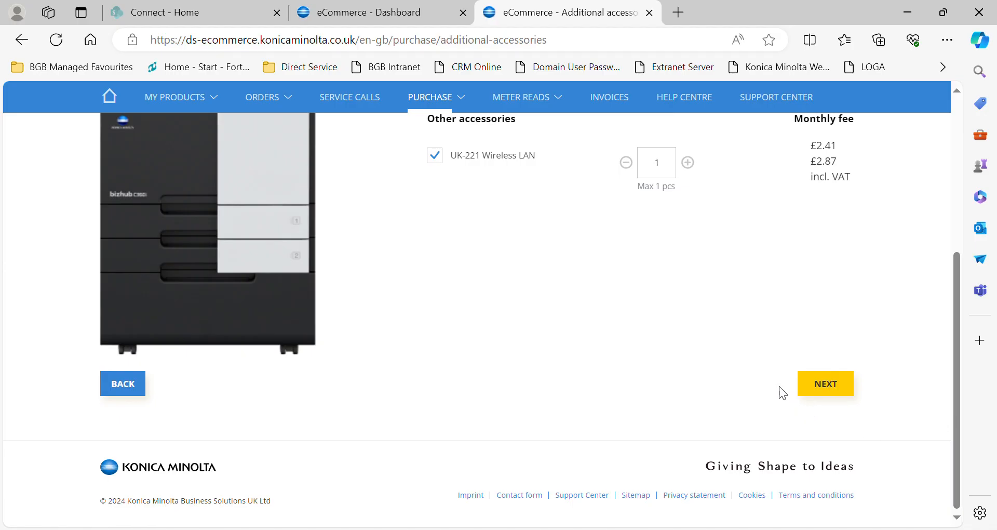
left_click(826, 387)
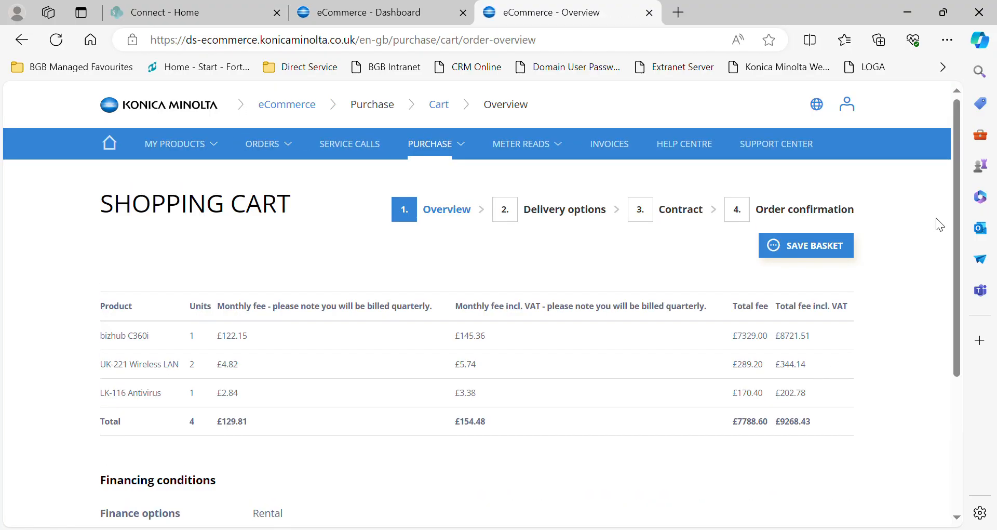
left_click_drag(959, 210, 958, 320)
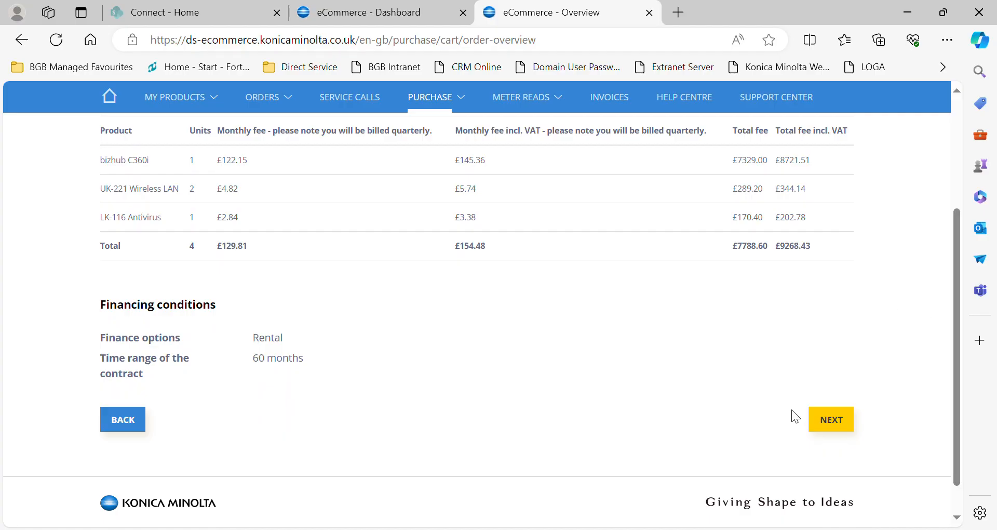
left_click(831, 420)
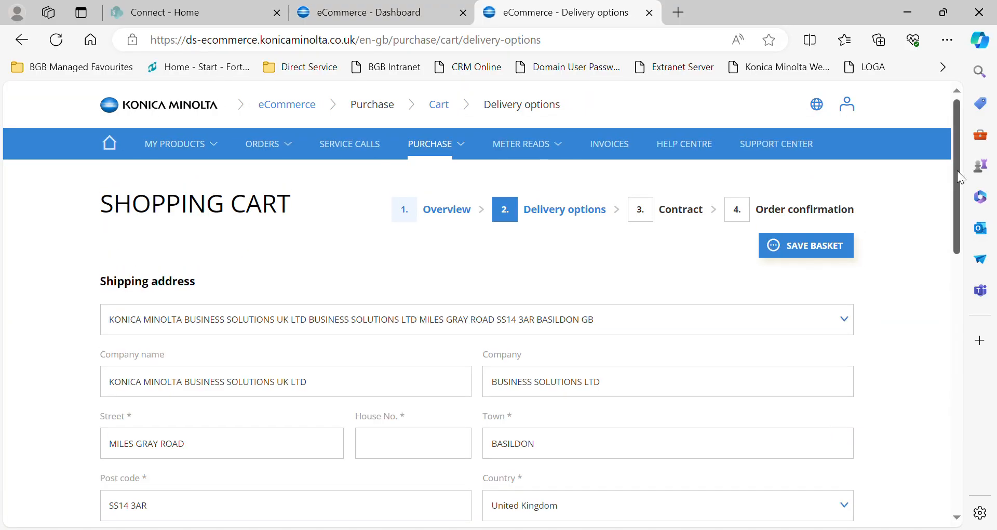
- Complete the shipping address with the house number and the department Sales, and enter yes for lift availability
left_click_drag(958, 171, 954, 245)
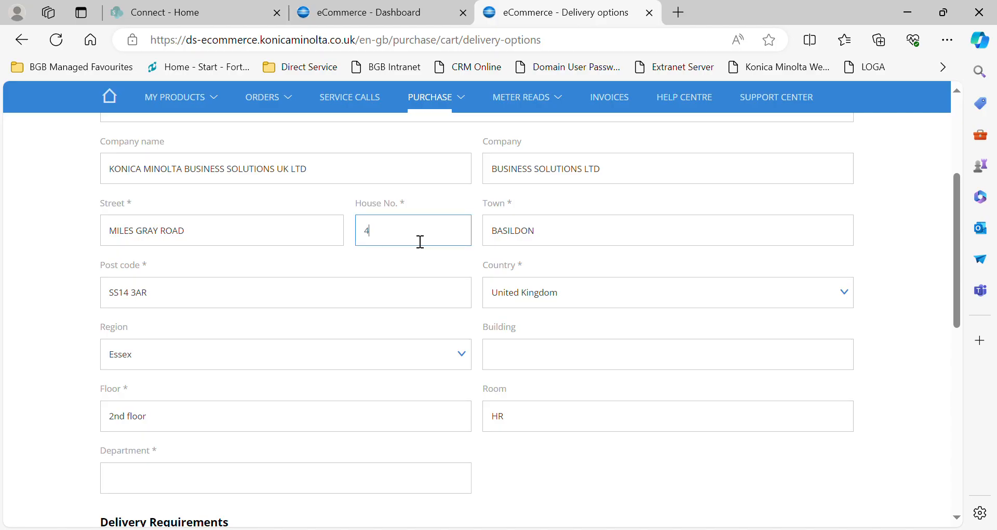
left_click(223, 485)
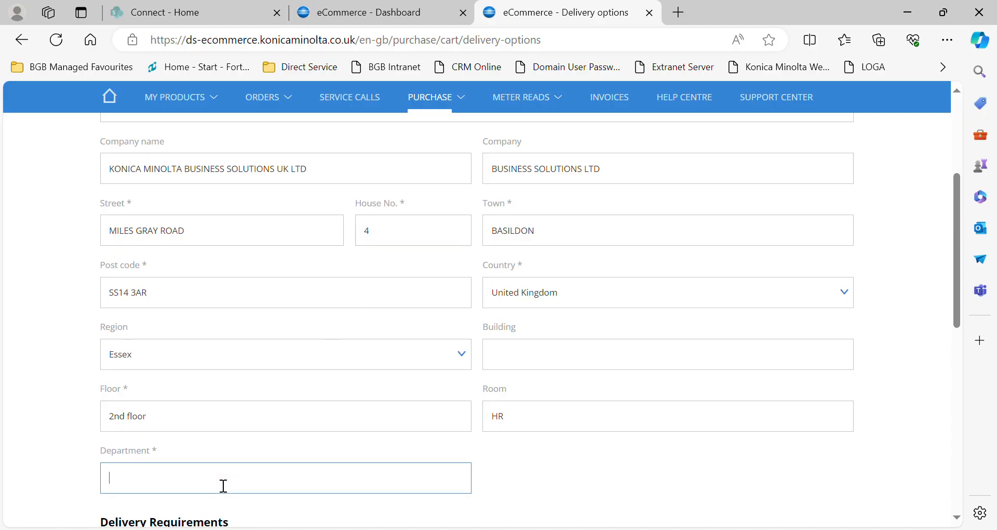
type("Sales")
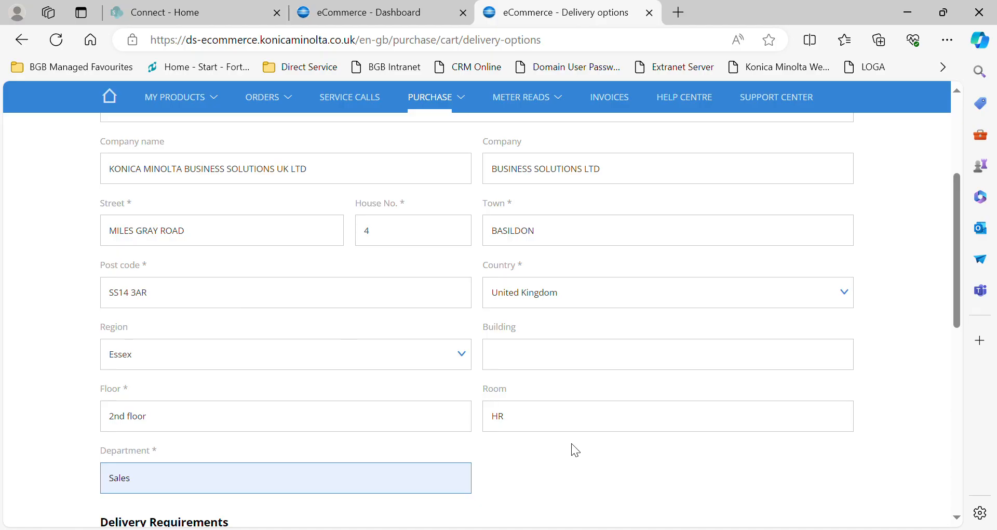
left_click_drag(956, 236, 949, 350)
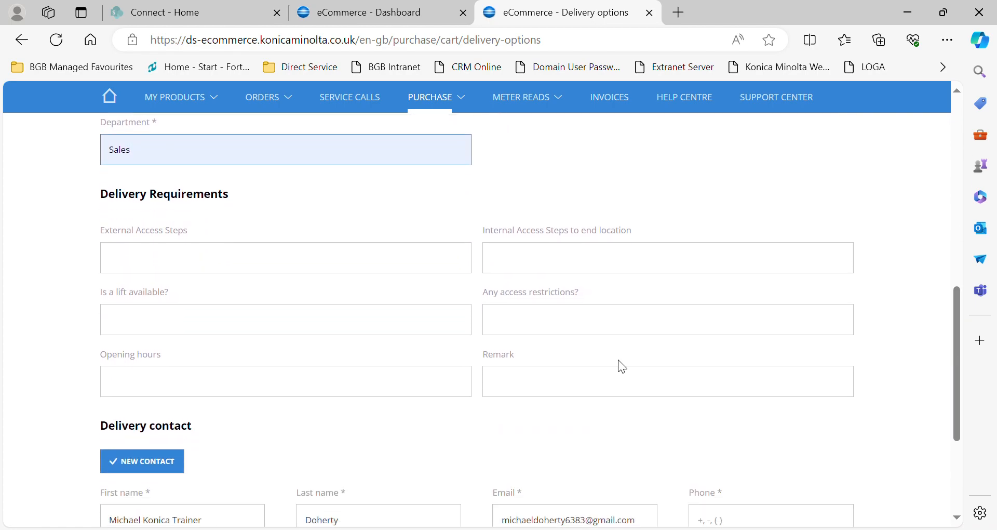
left_click(224, 333)
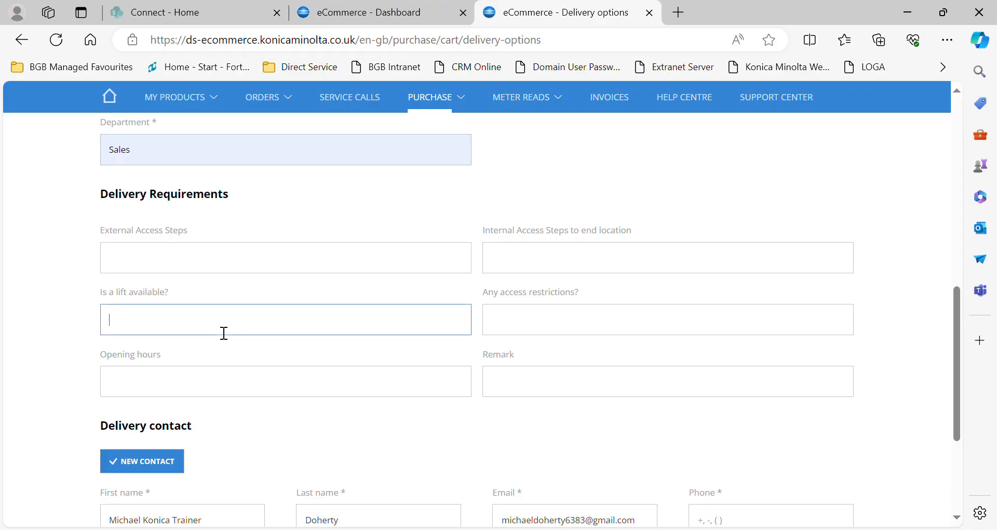
type("yes")
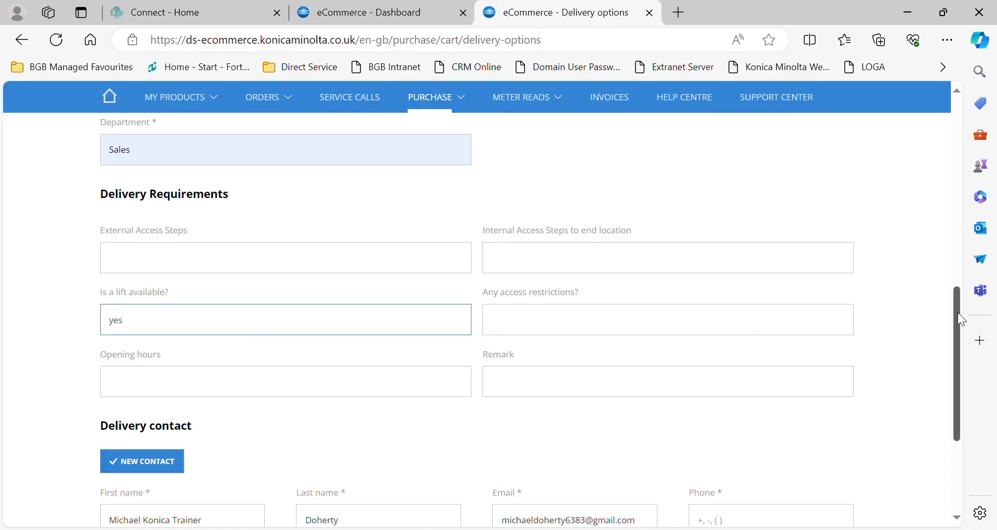
- Fill in the delivery contact's phone number and proceed to the contract stage
left_click_drag(958, 313, 957, 390)
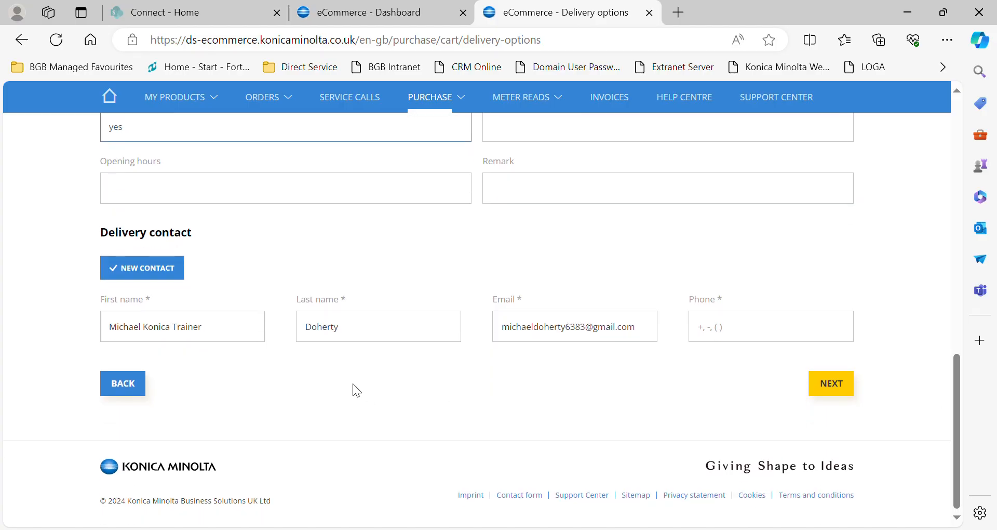
left_click(732, 338)
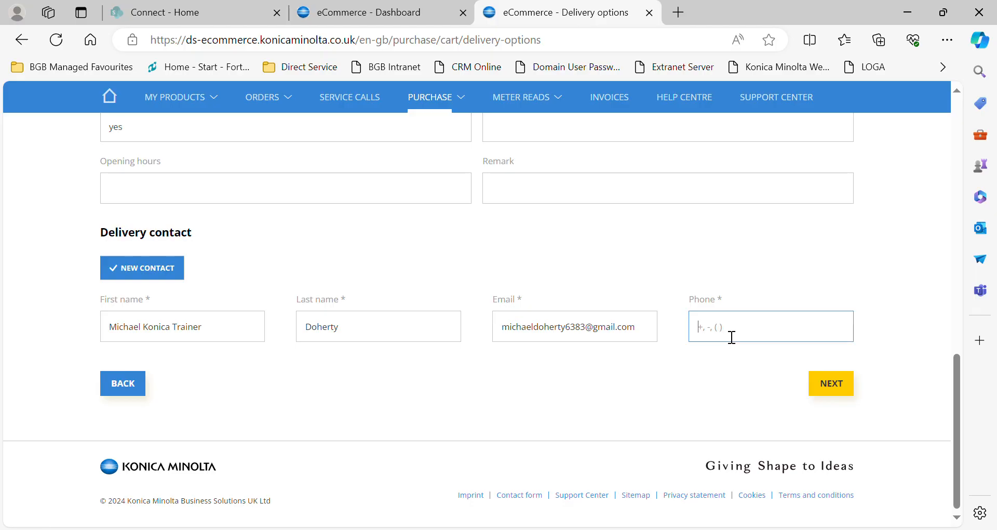
left_click(732, 131)
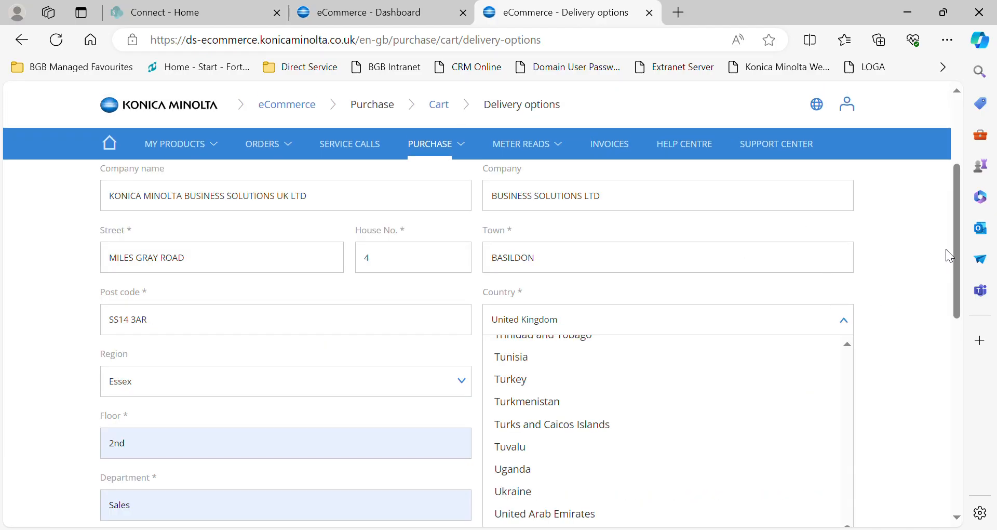
left_click_drag(956, 248, 935, 451)
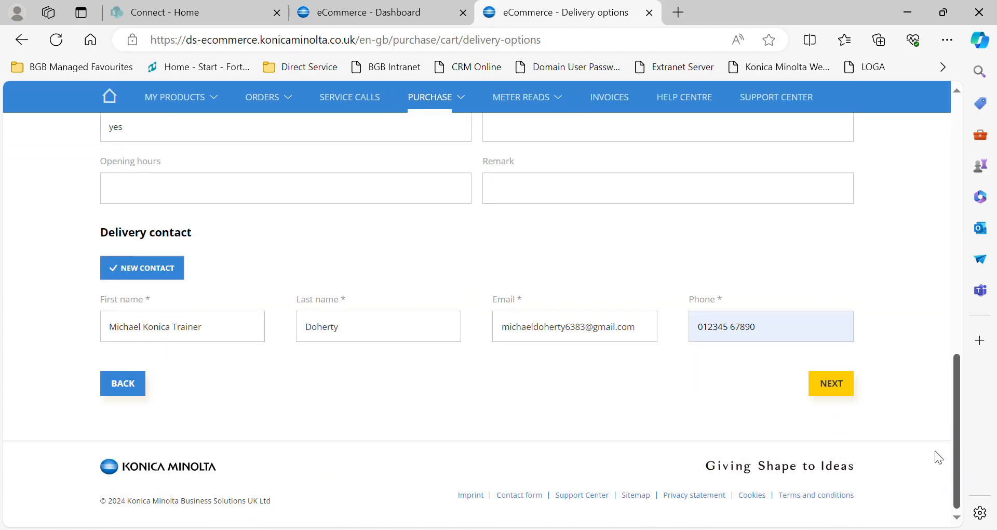
left_click(831, 383)
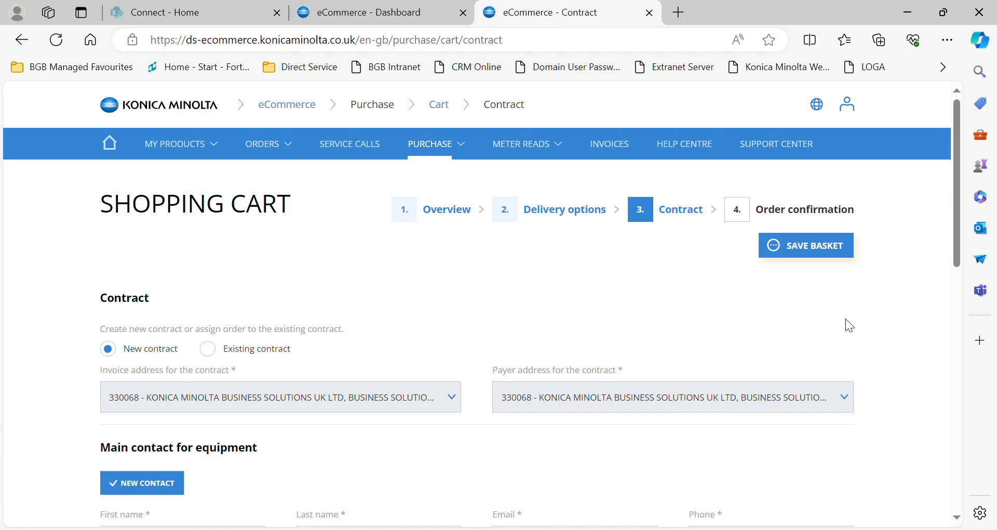
- Enter the phone number of the main contact for the equipment
left_click_drag(958, 200, 956, 280)
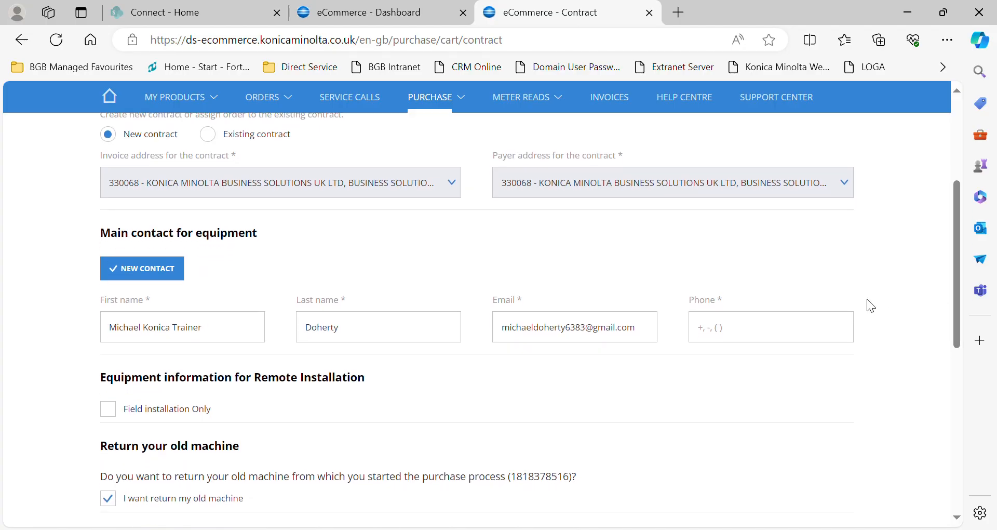
left_click(747, 335)
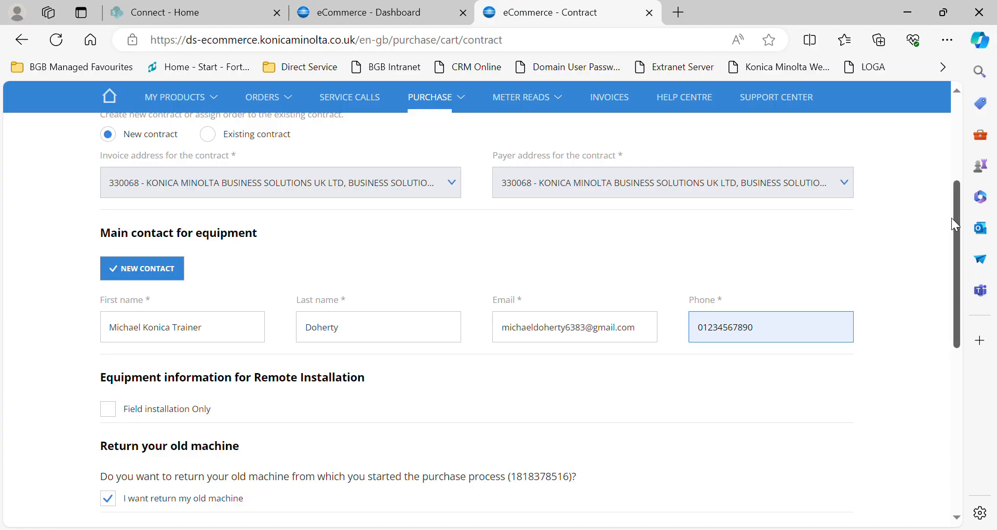
- Try the Field installation Only option for remote installation and clear it again
left_click_drag(959, 224, 944, 308)
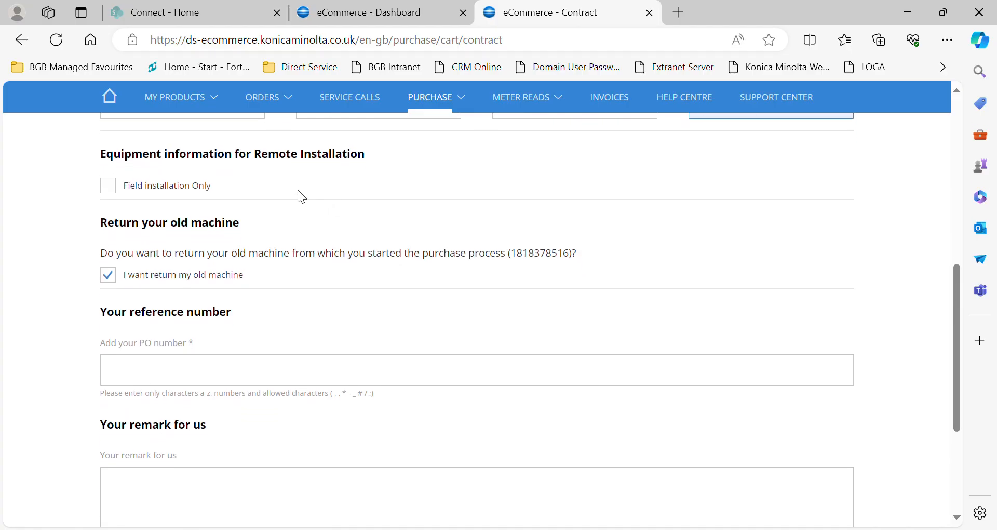
left_click(109, 187)
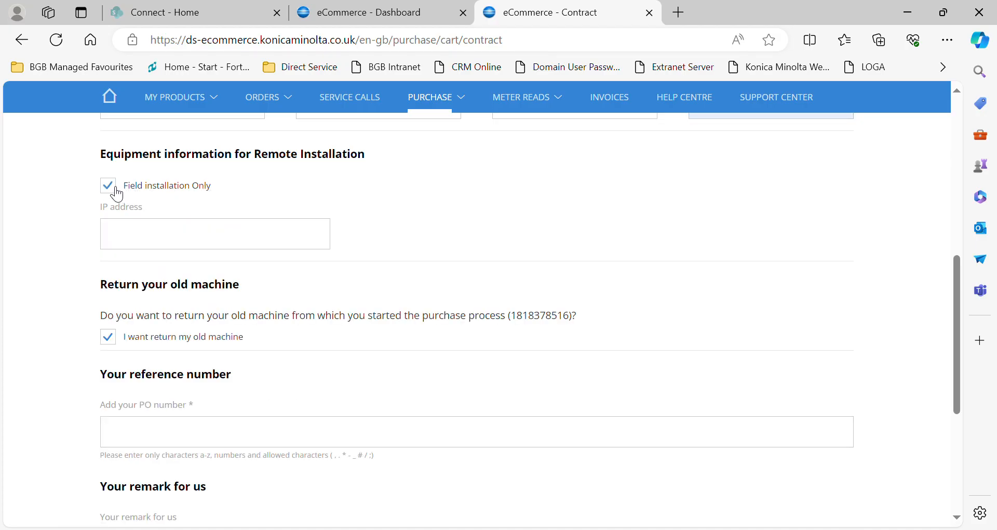
left_click(116, 190)
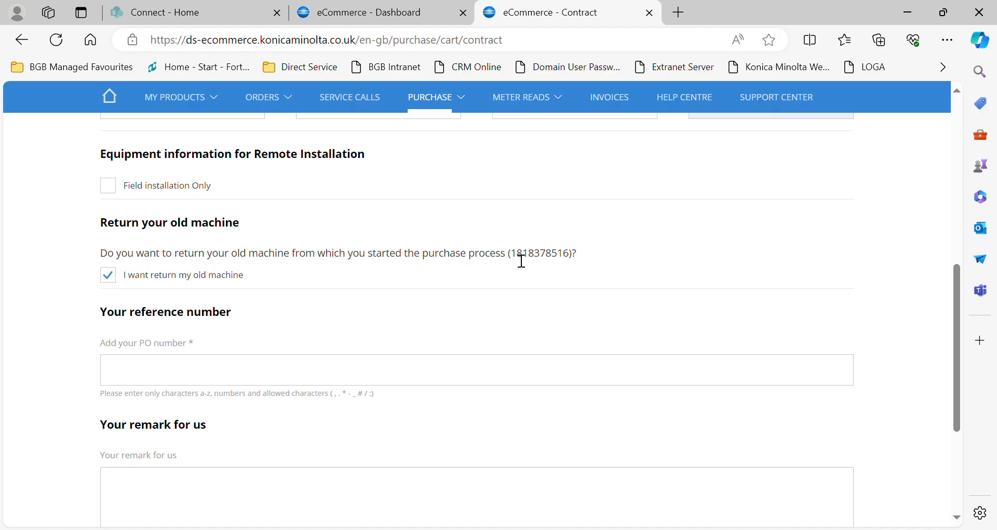
- Enter the purchase order number as the reference and proceed to the order confirmation
left_click(244, 375)
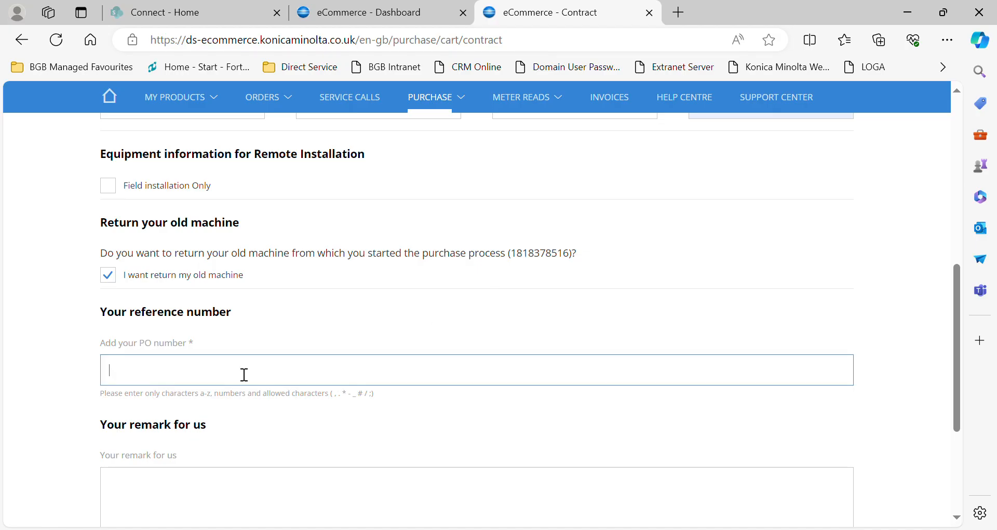
type("098764532211")
left_click_drag(956, 305, 949, 393)
left_click_drag(949, 427, 949, 429)
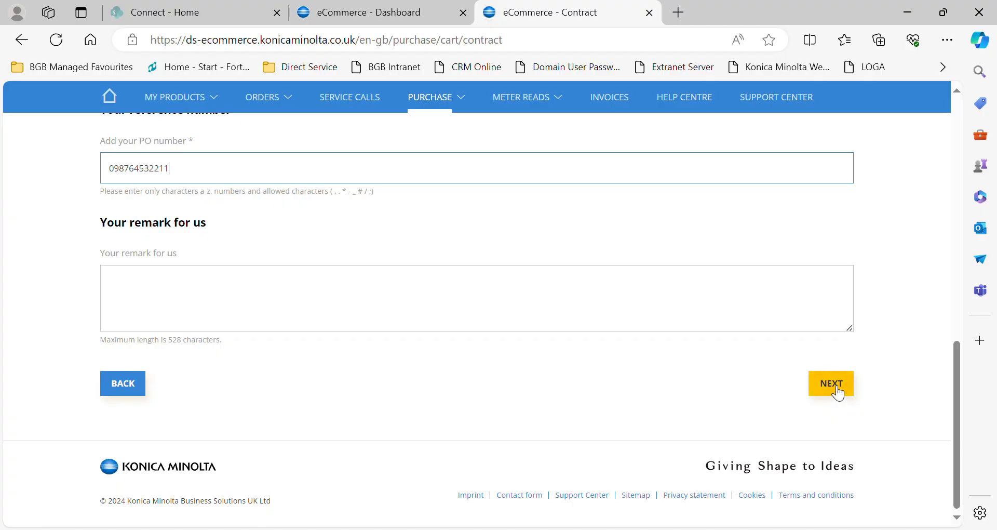
left_click(836, 391)
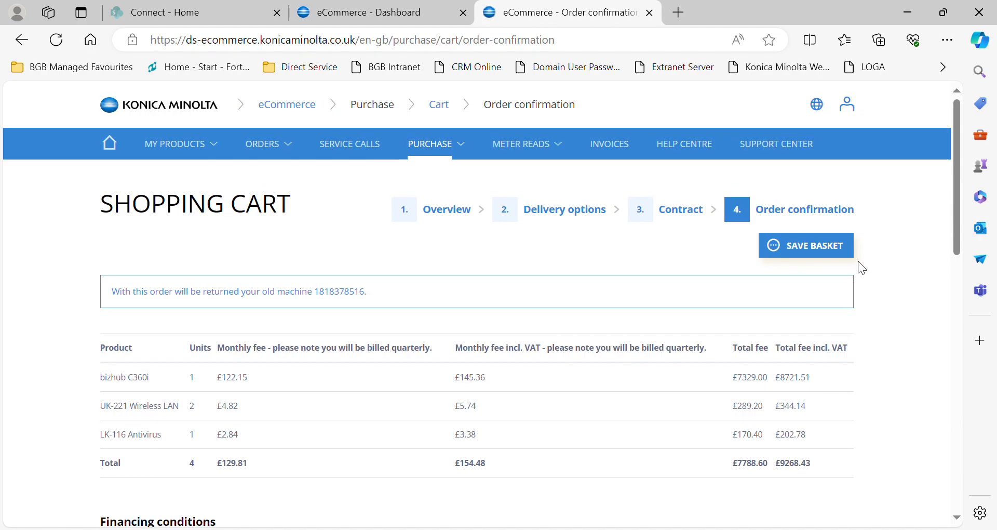
- Review the order confirmation from the product and fee summary down to the terms agreement and approval options
left_click_drag(959, 158, 943, 354)
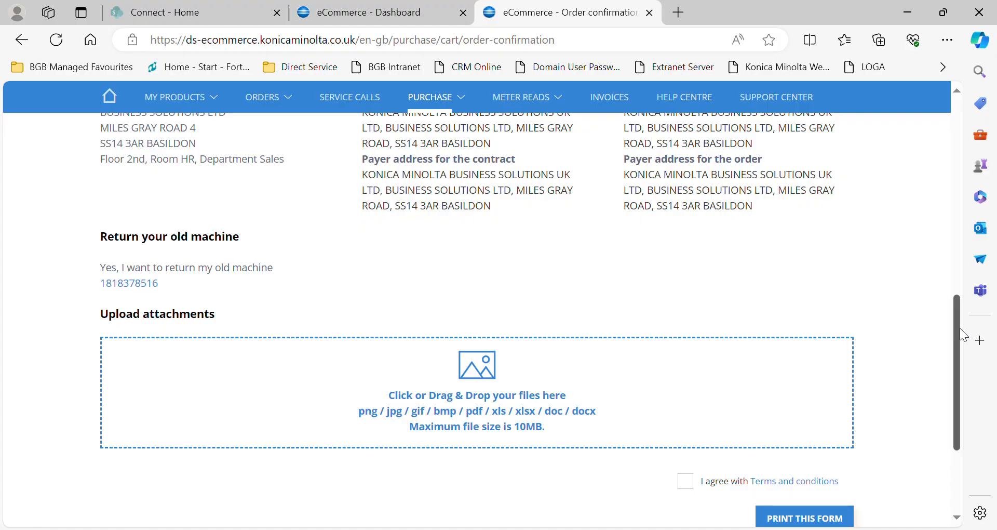
left_click_drag(957, 329, 957, 390)
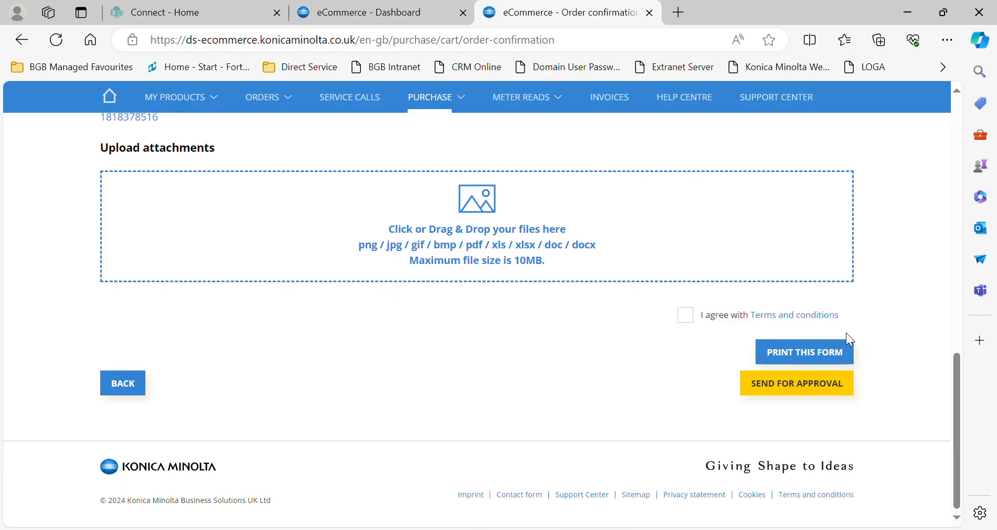